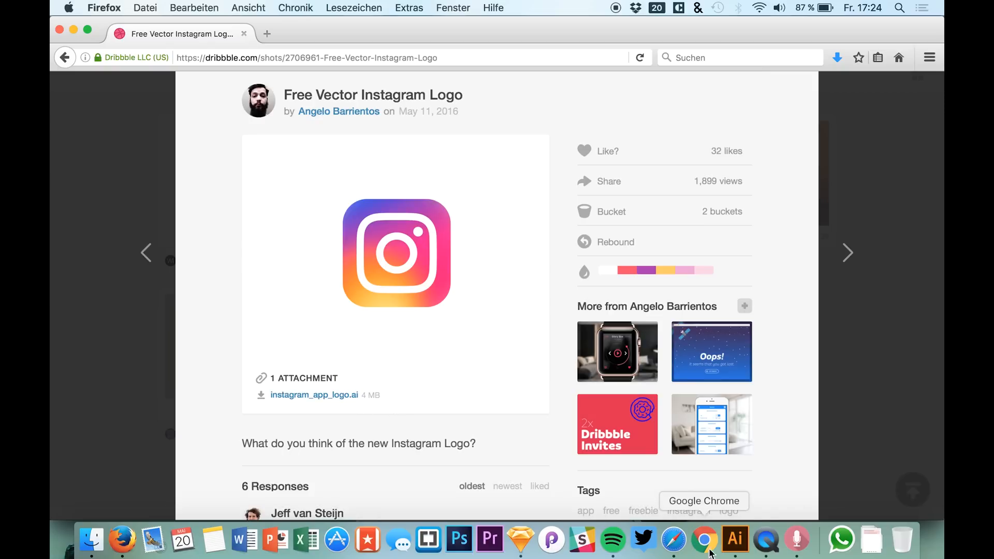
Switch to Illustrator to view the downloaded Instagram logo file.
click(737, 544)
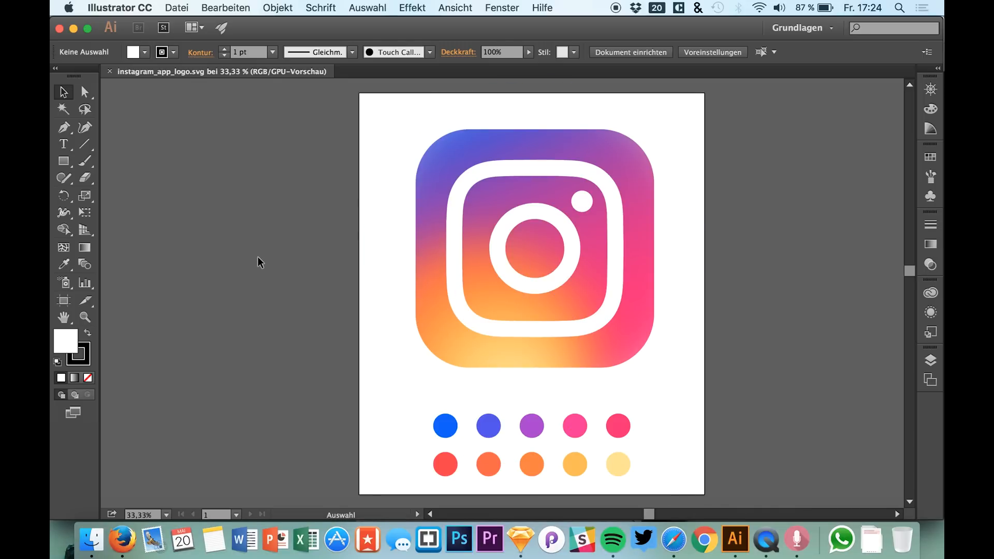
Confirm in Save As that the logo's format is SVG (svg), then cancel without saving.
click(176, 8)
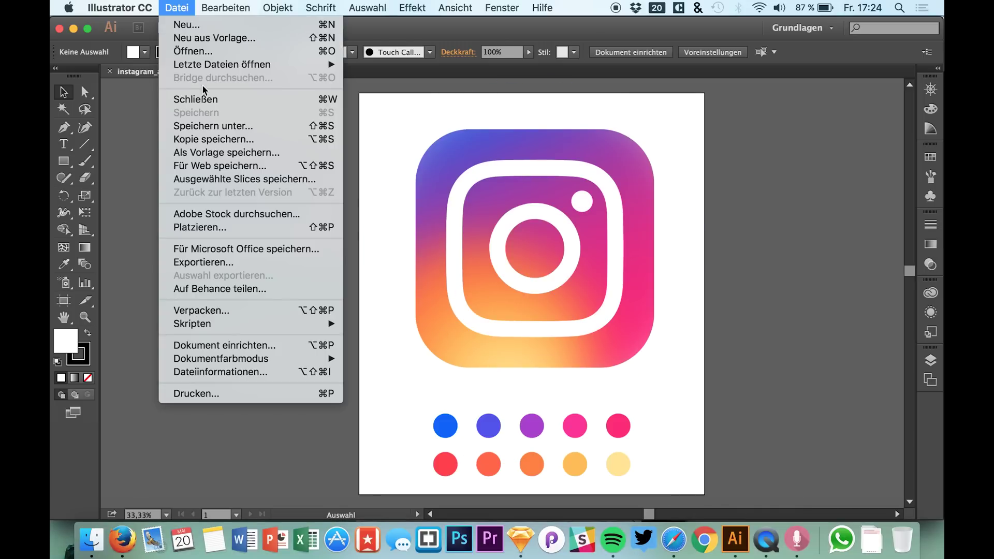
click(212, 126)
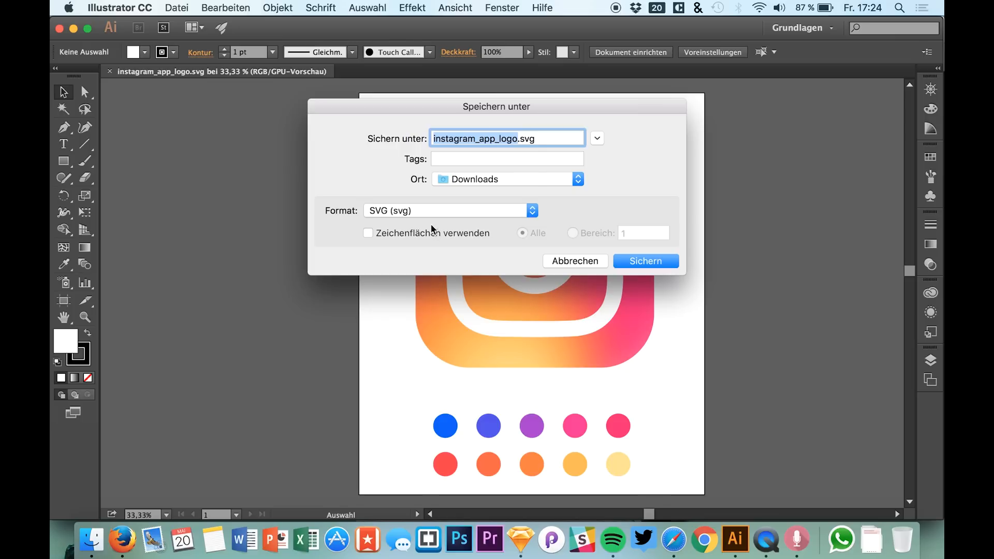
click(451, 211)
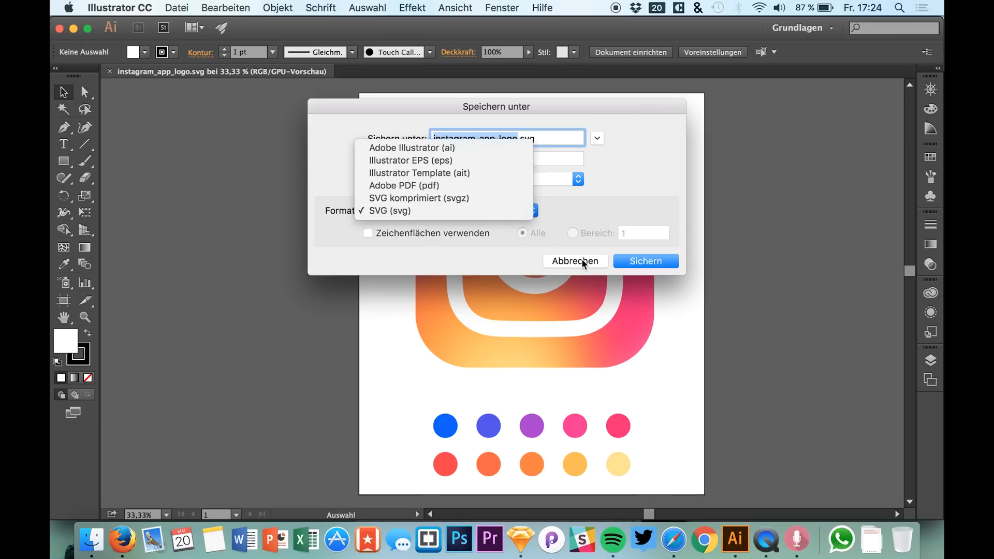
click(447, 211)
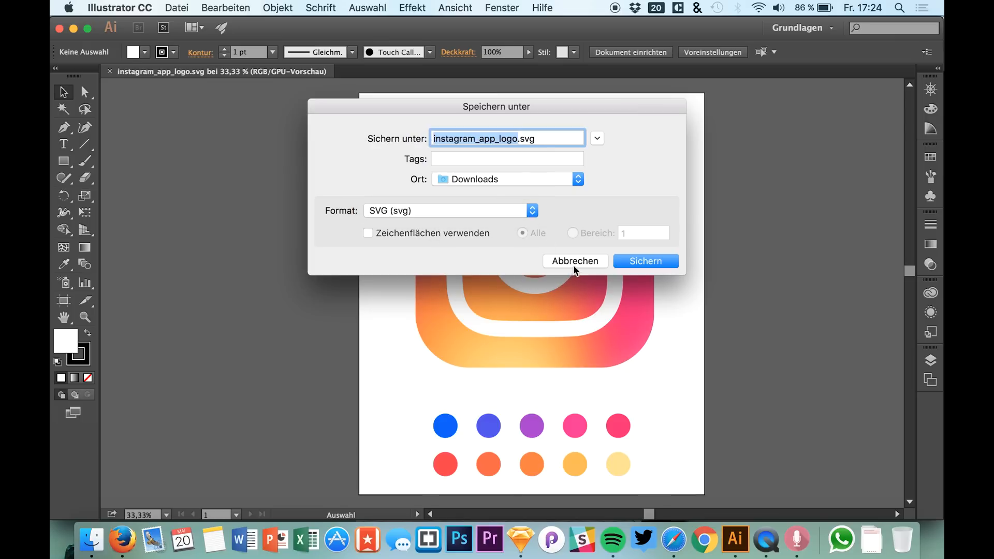
click(575, 261)
Drop the Instagram logo SVG from Downloads onto the Sketch canvas and ungroup it twice.
click(521, 539)
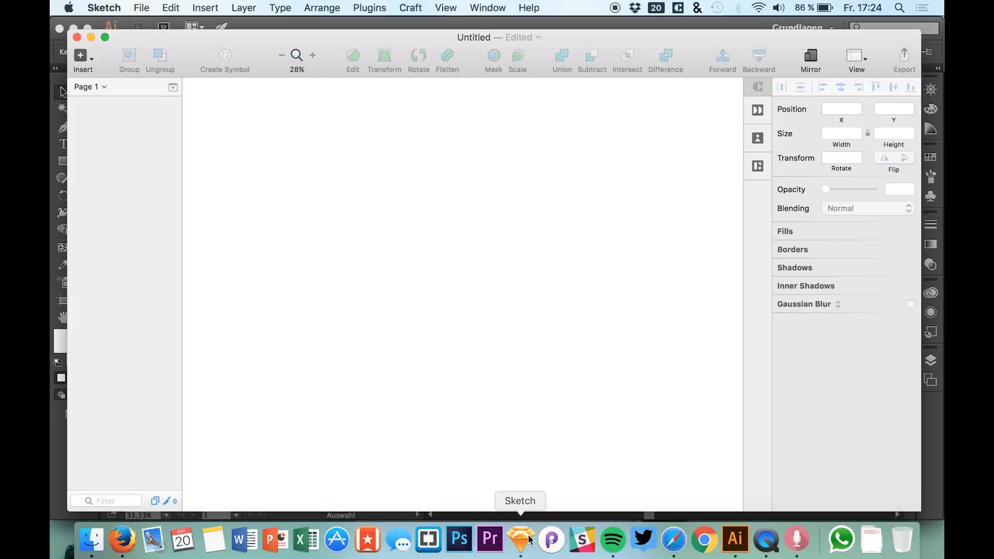
click(871, 539)
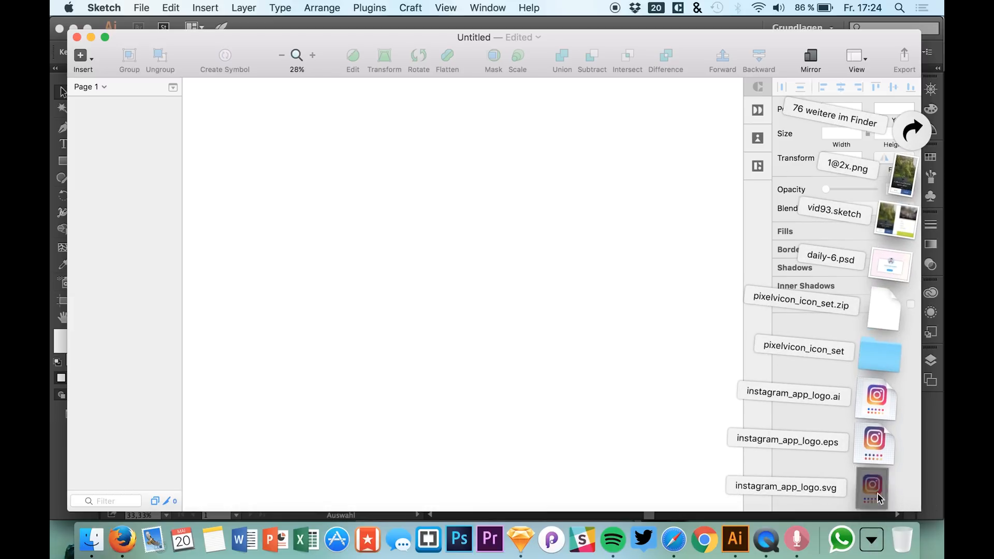
mouse_move(880, 497)
mouse_down()
mouse_move(501, 314)
mouse_move(426, 299)
mouse_up()
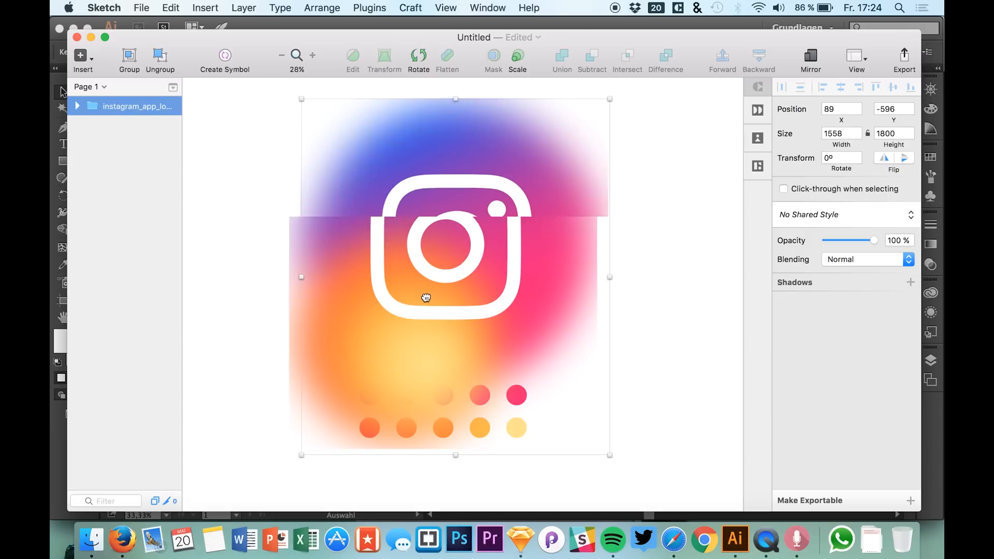
click(160, 59)
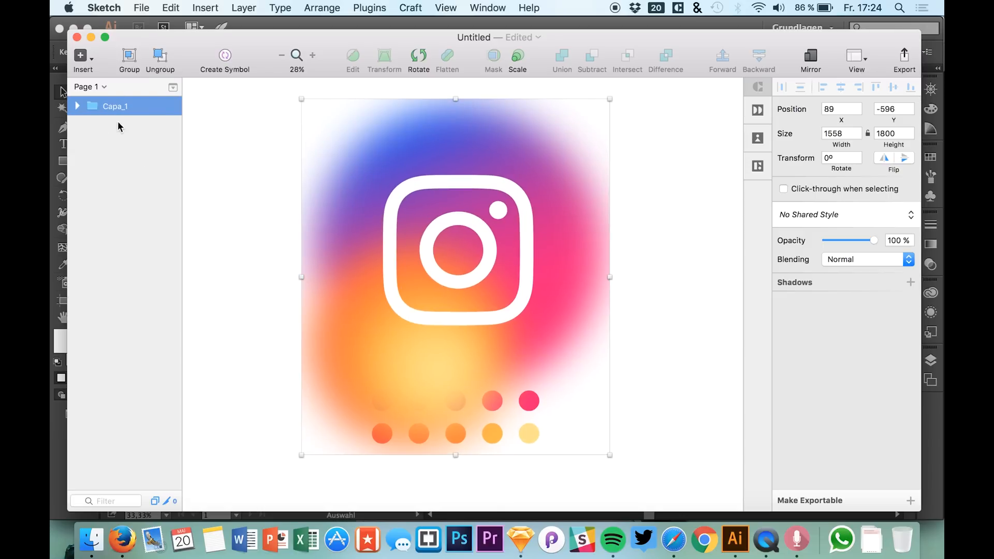
click(160, 59)
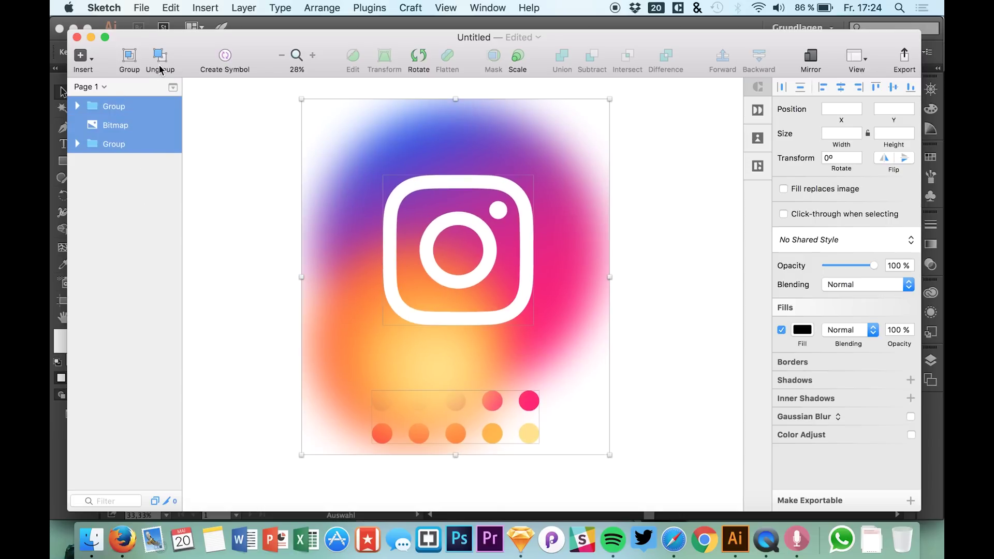
click(115, 166)
scroll(214, 171, down, 3)
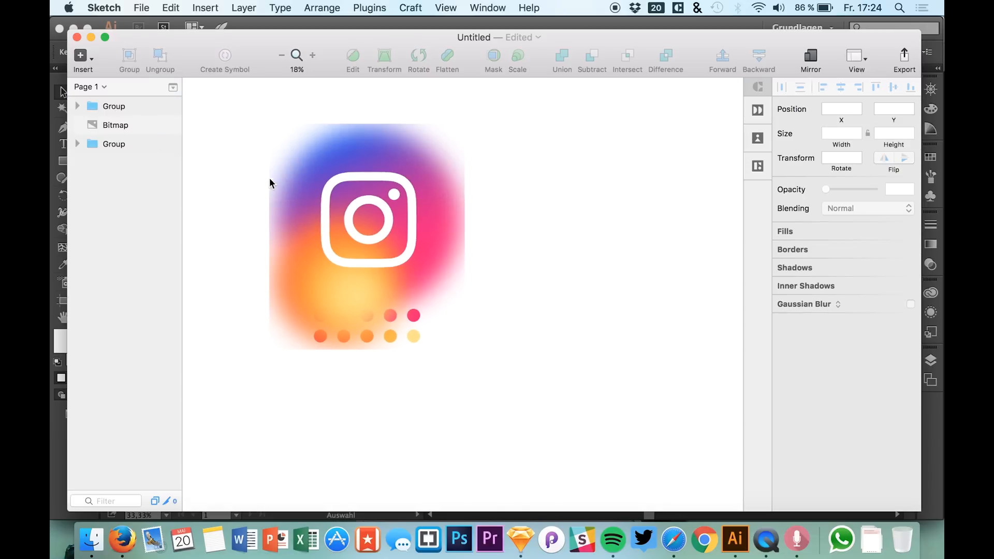
Draw an artboard named 1 around the imported logo.
key(a)
drag(239, 114, 611, 435)
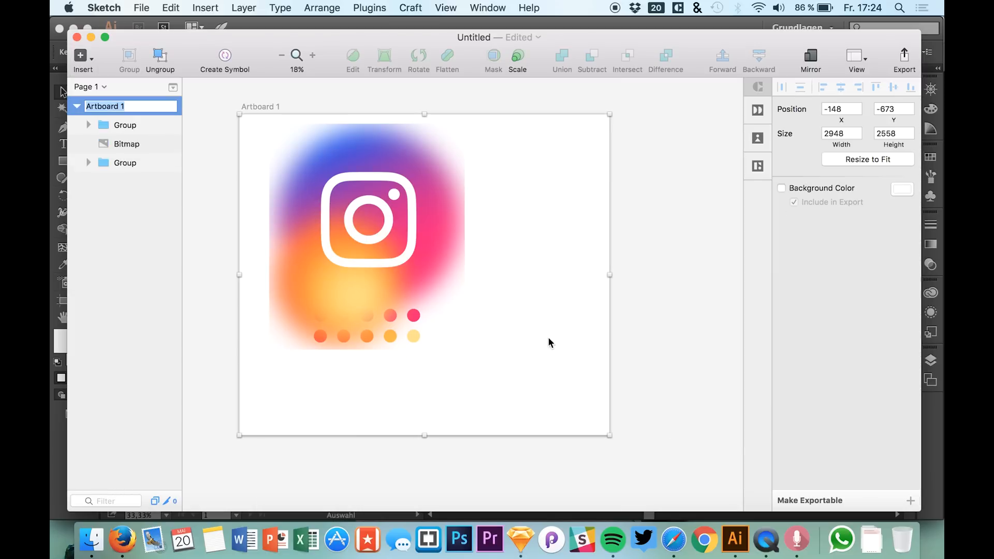
text(1)
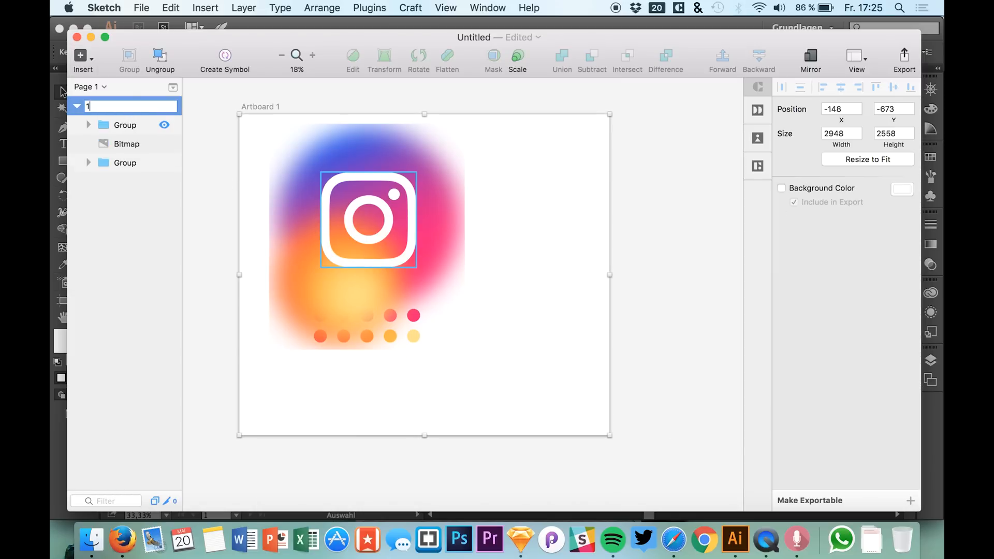
key(Return)
Group the three logo layers into Group 2 and move it toward the artboard centre.
click(132, 125)
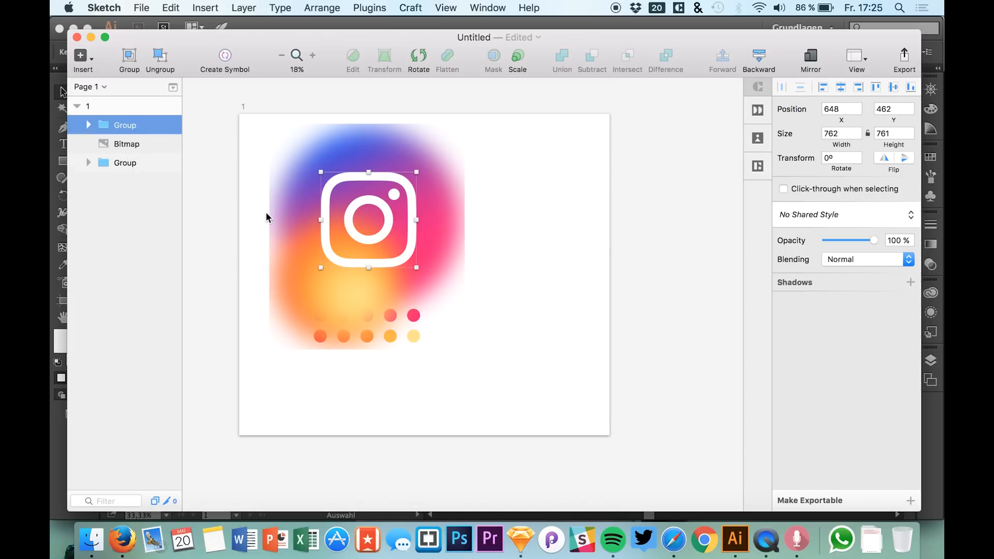
shift+click(126, 162)
key(cmd+g)
mouse_move(335, 219)
mouse_down()
mouse_move(389, 234)
mouse_move(377, 246)
mouse_up()
Expand Group 2, toggle the Bitmap layer's visibility to check it, and select the colour dots group.
click(88, 126)
click(139, 163)
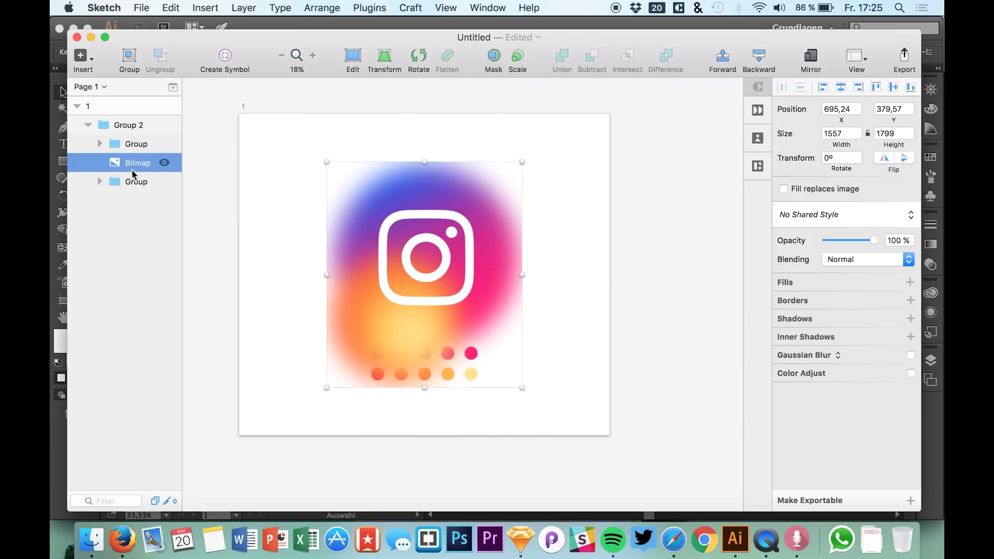
click(164, 162)
click(164, 162)
click(136, 182)
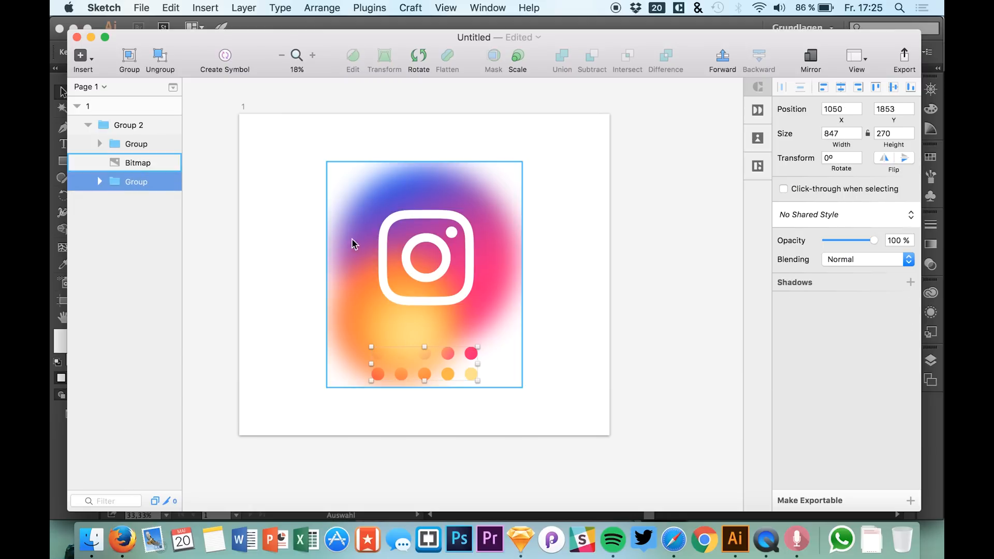
Draw a rounded square Rectangle 1 and position it over the gradient bitmap.
key(r)
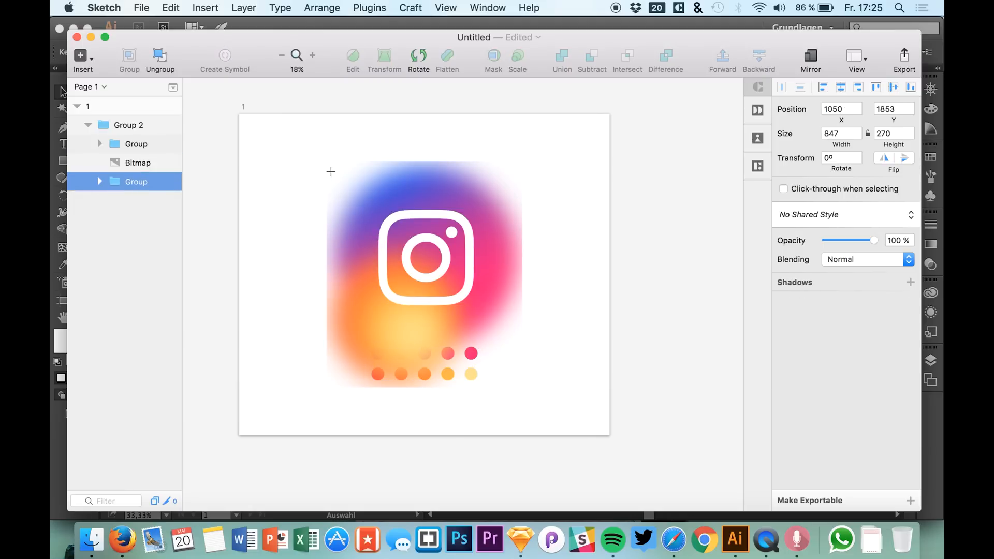
drag(331, 171, 546, 347)
mouse_move(348, 201)
mouse_down()
mouse_move(367, 201)
mouse_move(350, 199)
mouse_up()
click(391, 263)
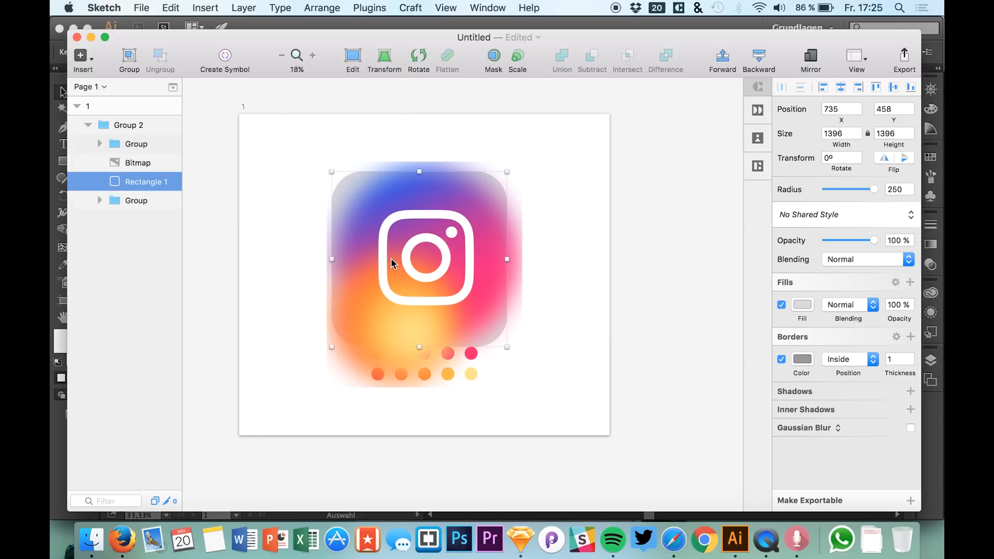
click(139, 163)
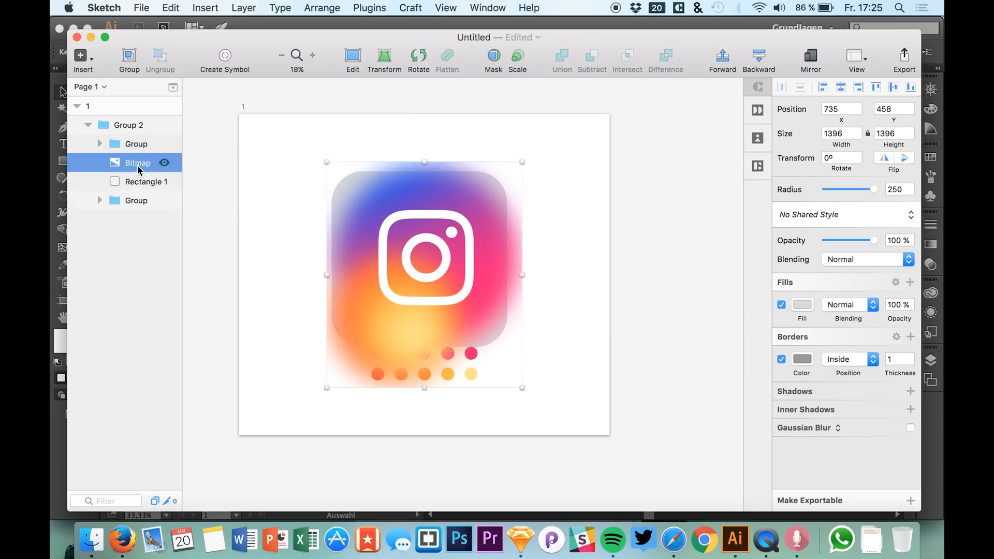
click(146, 182)
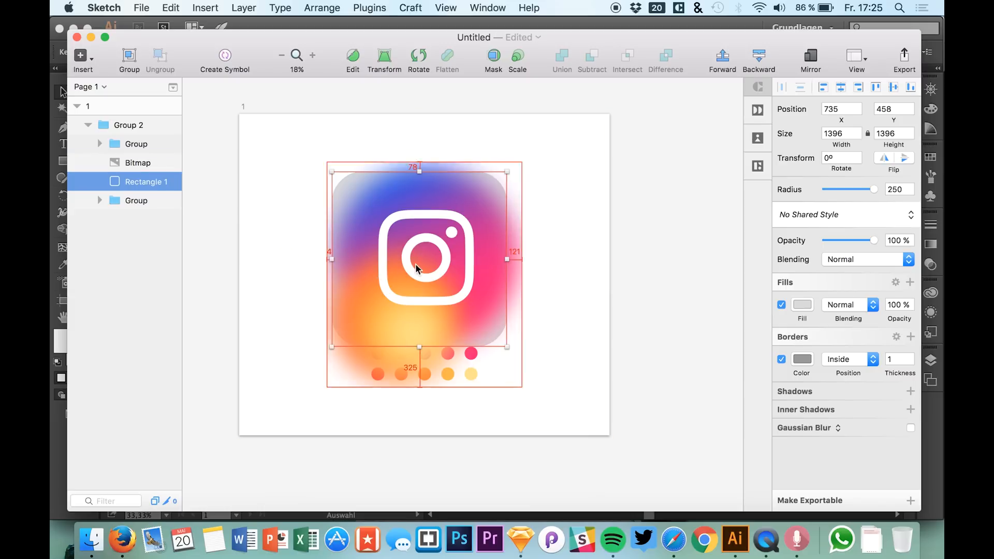
drag(416, 267, 381, 259)
Remove the rectangle's border and make its fill white.
click(782, 359)
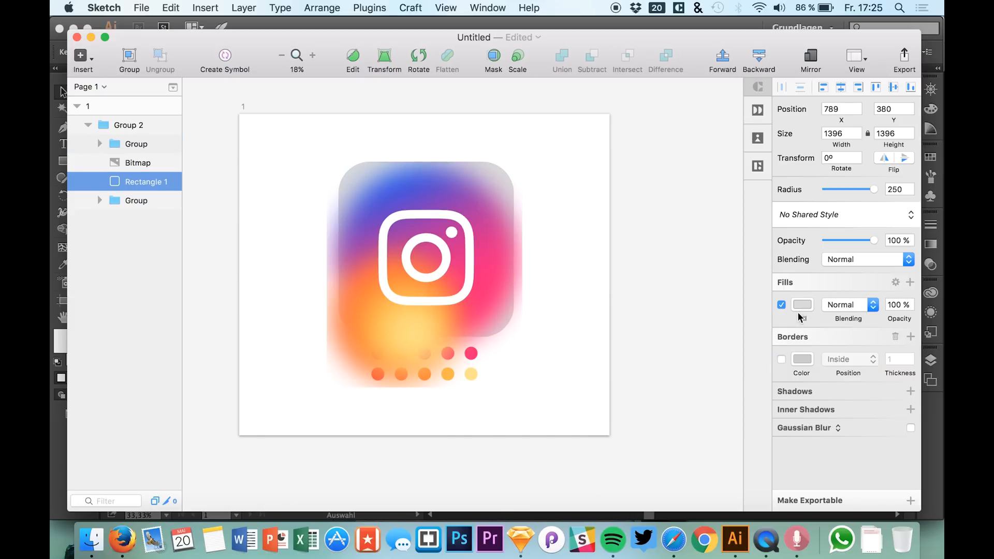
click(802, 304)
click(800, 269)
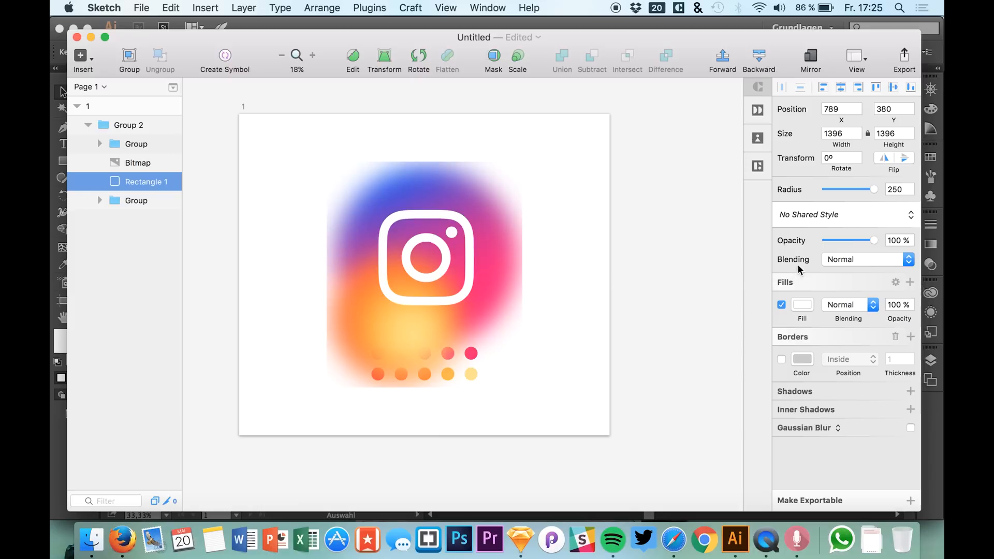
mouse_move(136, 162)
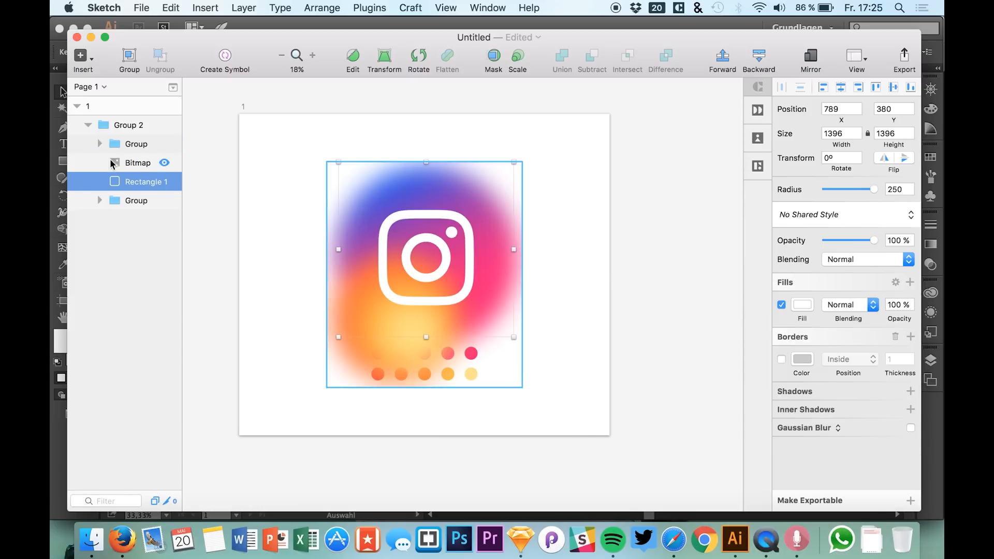
Keep the Rectangle 1 name and use it as a mask for the gradient bitmap.
right_click(146, 181)
click(167, 469)
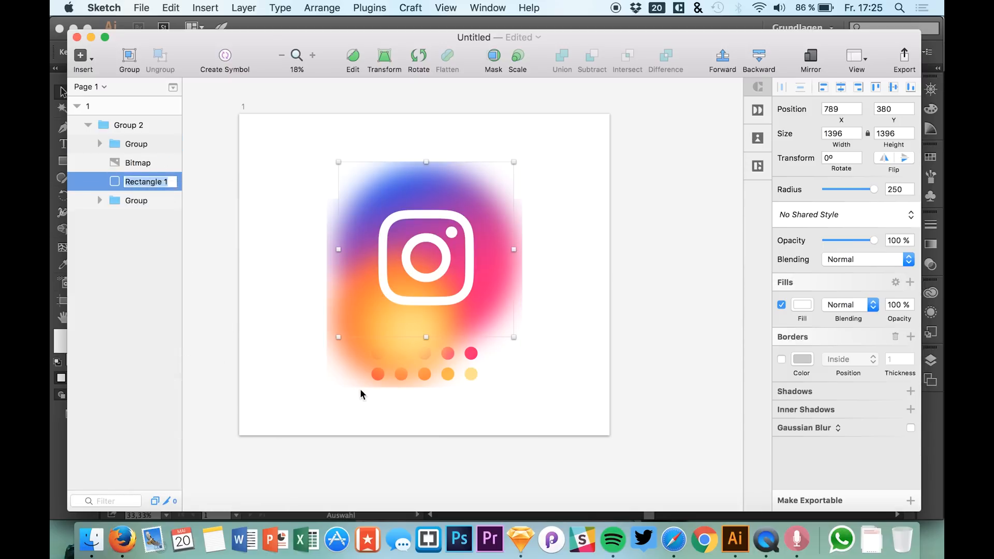
key(Return)
key(ctrl+super+m)
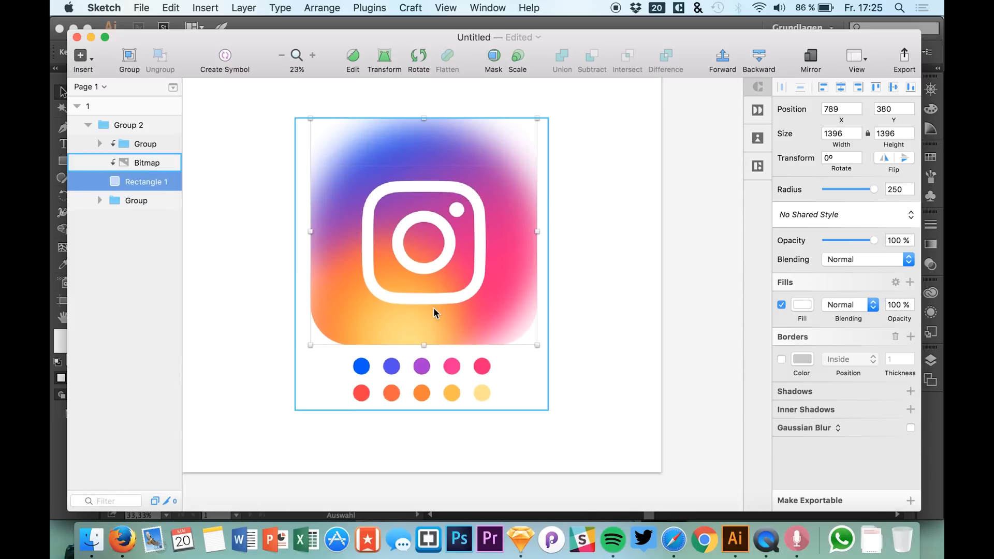
Nudge the rounded mask into place and shrink it to a 1168 square around the glyph.
click(434, 308)
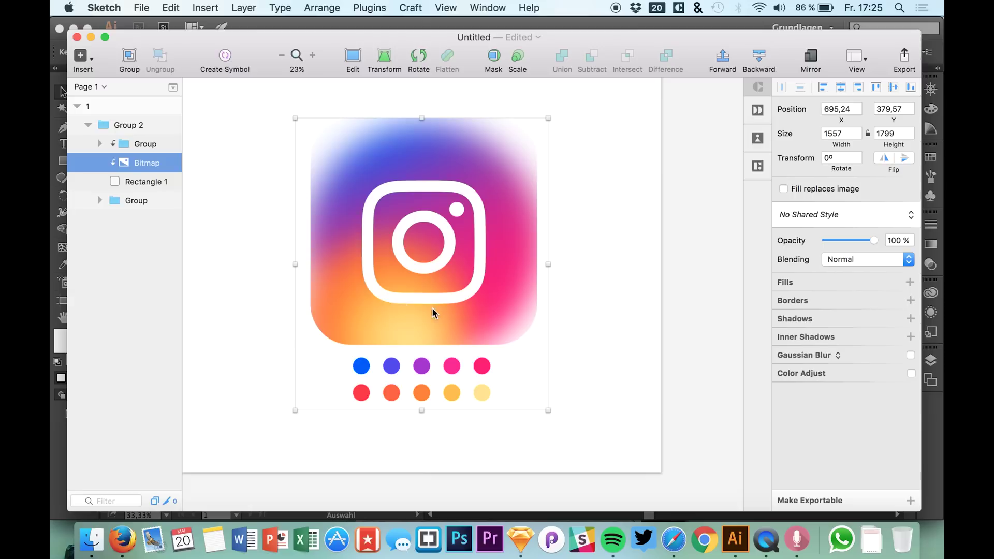
click(138, 184)
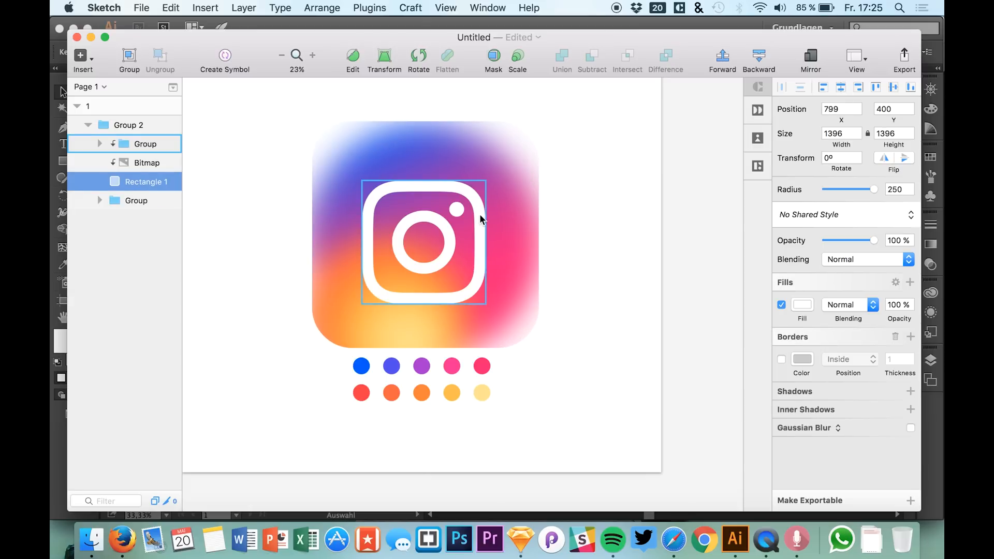
key(shift+Right)
key(shift+Right)
key(shift+Right)
key(shift+Down)
key(shift+Down)
key(shift+Down)
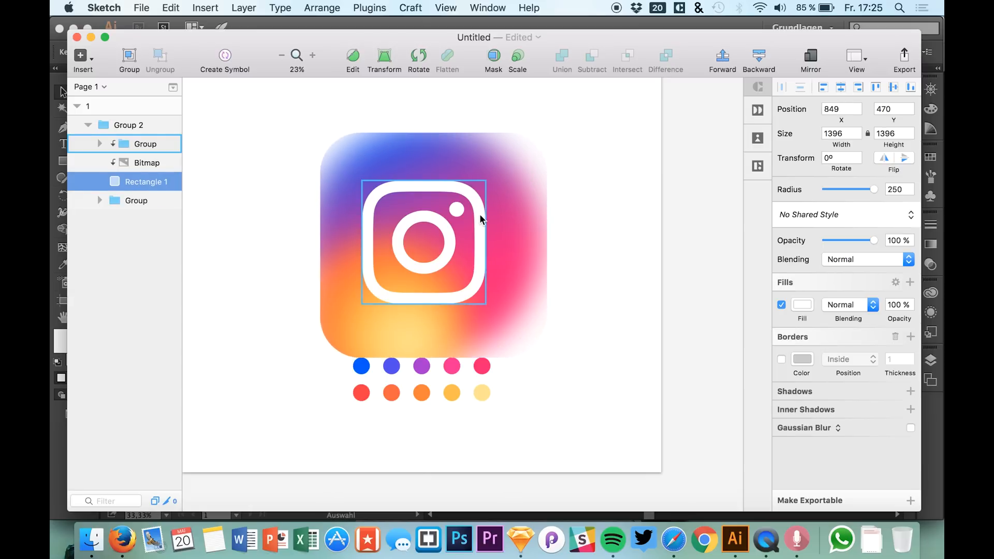
key(shift+Down)
key(shift+Down)
key(shift+Left)
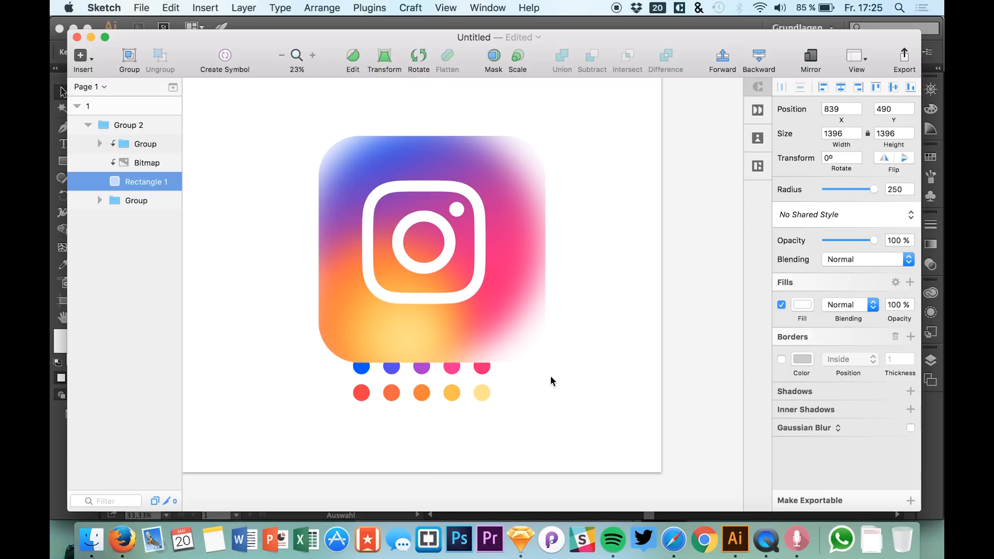
key(shift+Right)
key(shift+Down)
key(shift+Down)
key(shift+Down)
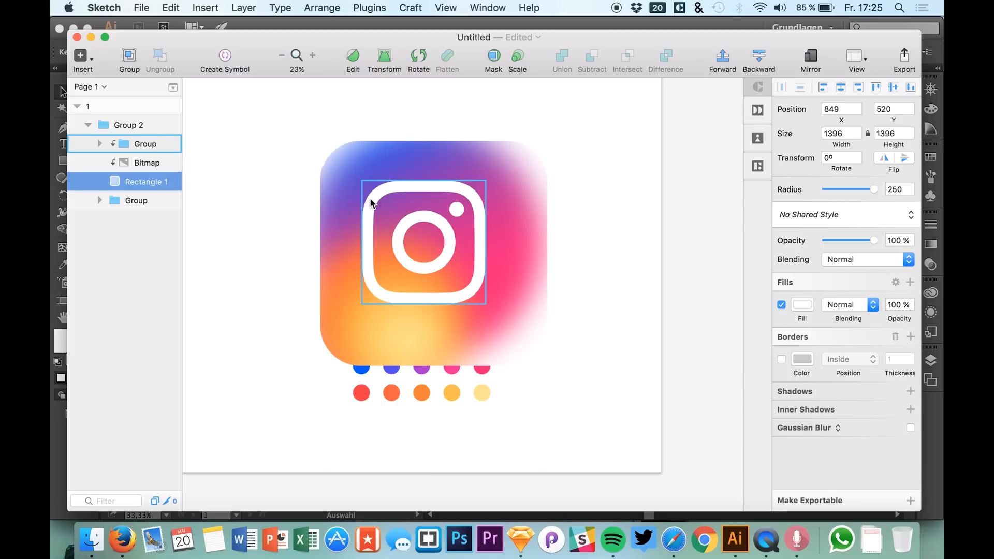
key(shift+Right)
key(shift+Right)
key(shift+Right)
key(shift+Down)
key(shift+Down)
key(shift+Down)
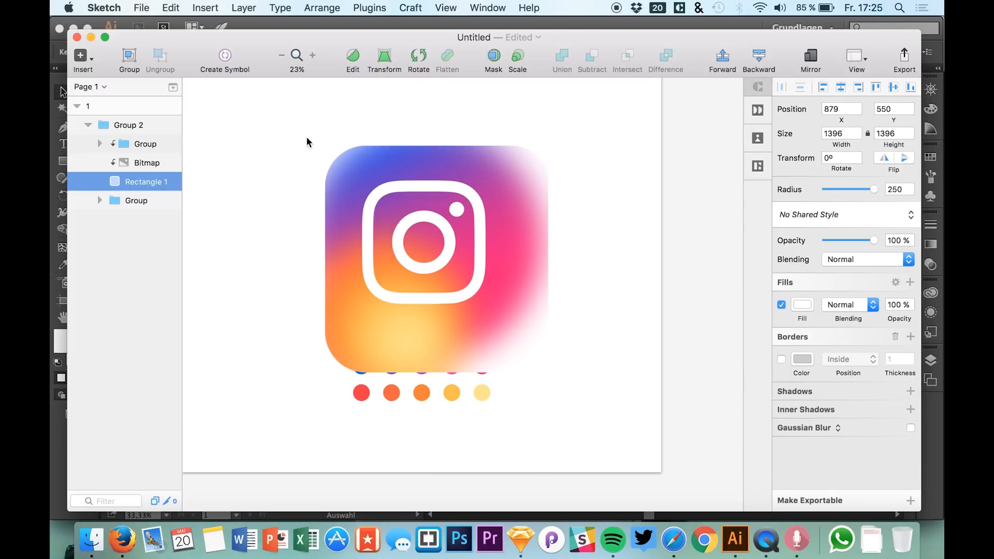
key(shift+Right)
key(shift+Right)
key(shift+Up)
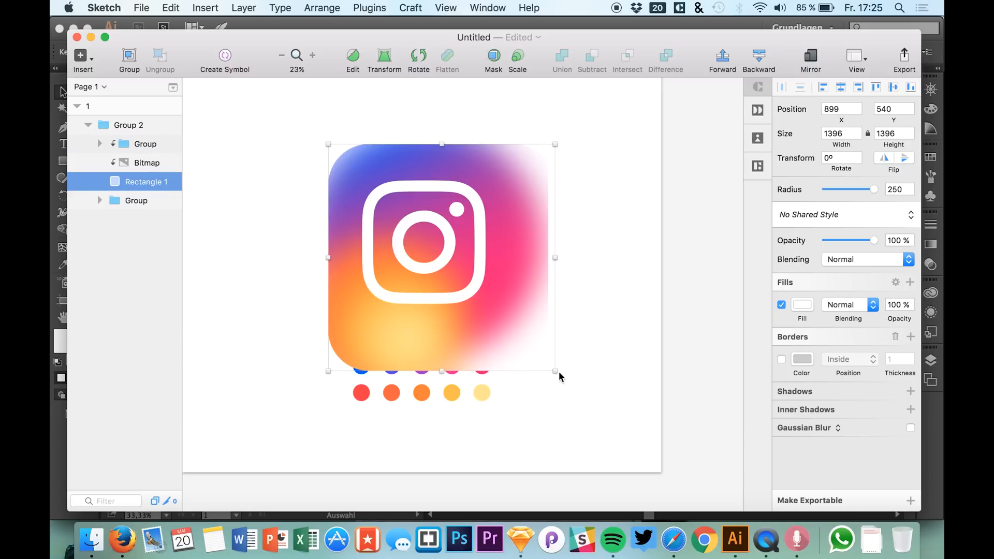
drag(555, 371, 517, 335)
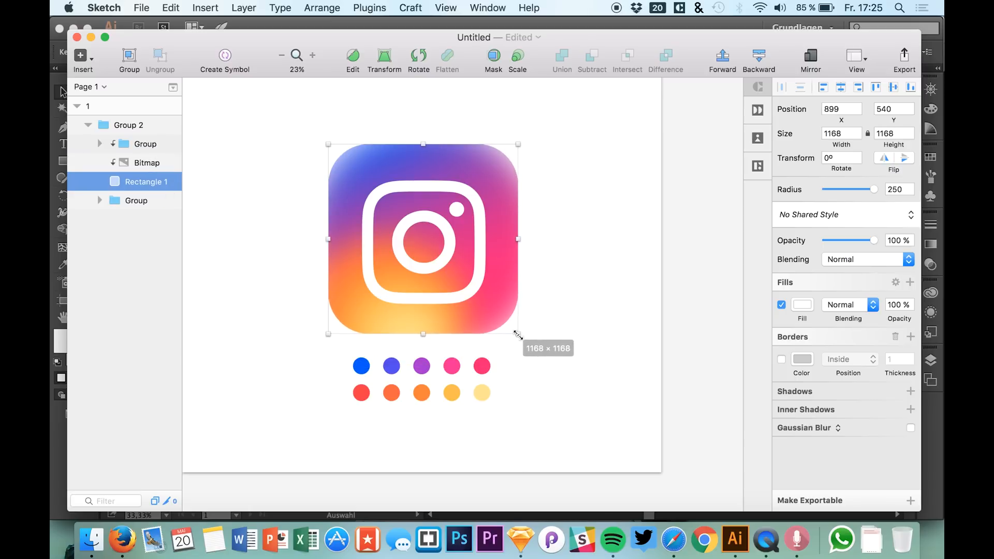
Reposition the mask and shrink it further to 1102 × 1102 so it frames the camera glyph.
key(shift+Right)
key(shift+Down)
key(shift+Right)
key(shift+Down)
key(shift+Right)
key(shift+Down)
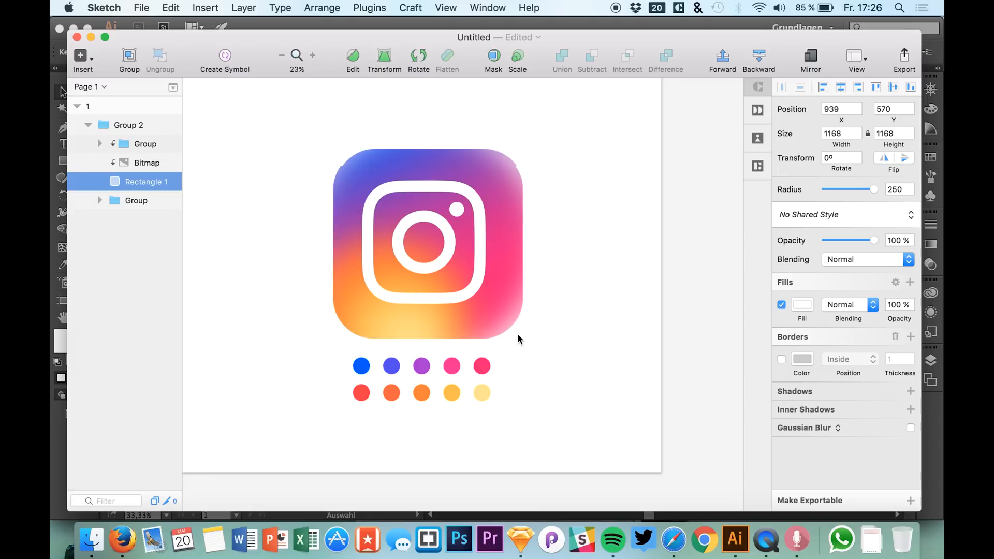
key(shift+Right)
key(shift+Down)
key(shift+Right)
key(shift+Down)
key(shift+Left)
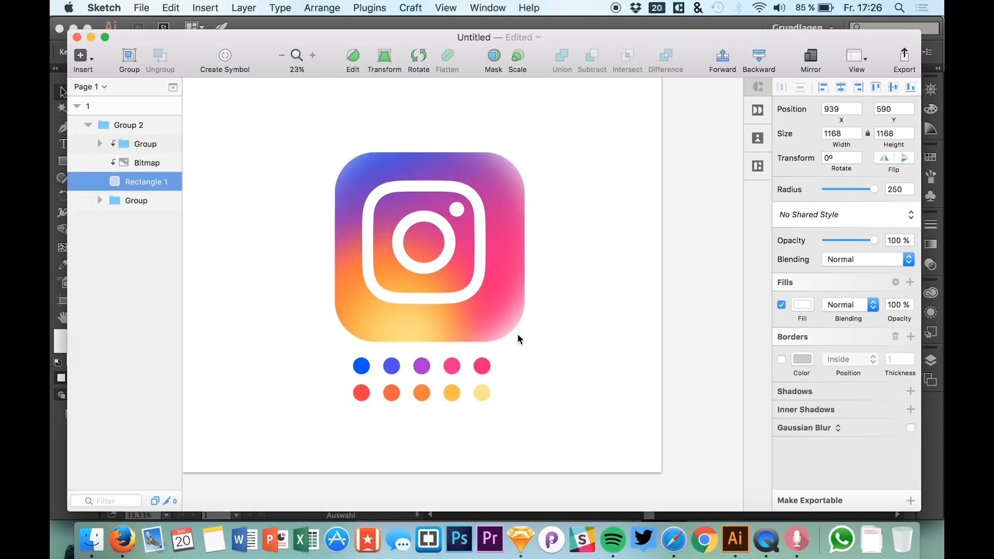
key(shift+Left)
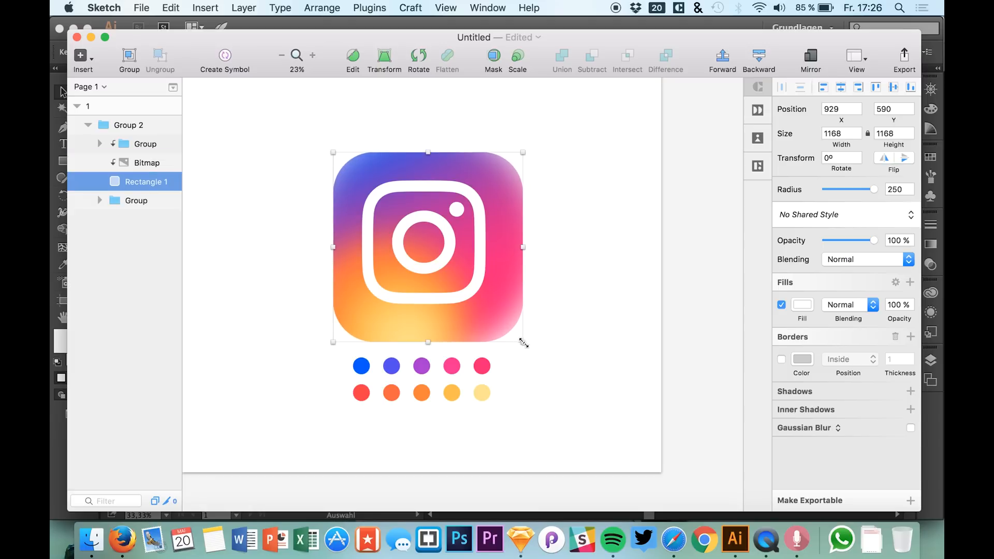
drag(524, 343, 516, 333)
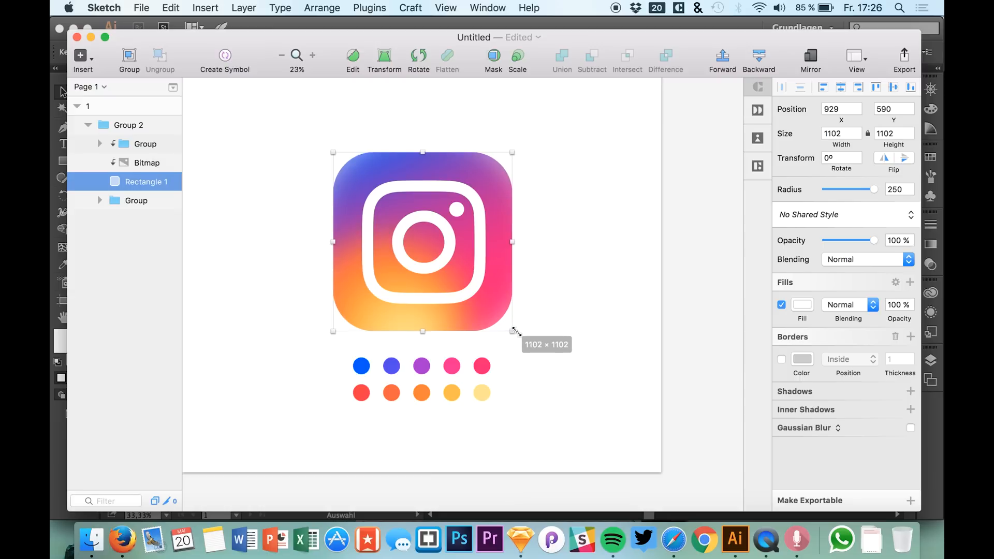
key(Up)
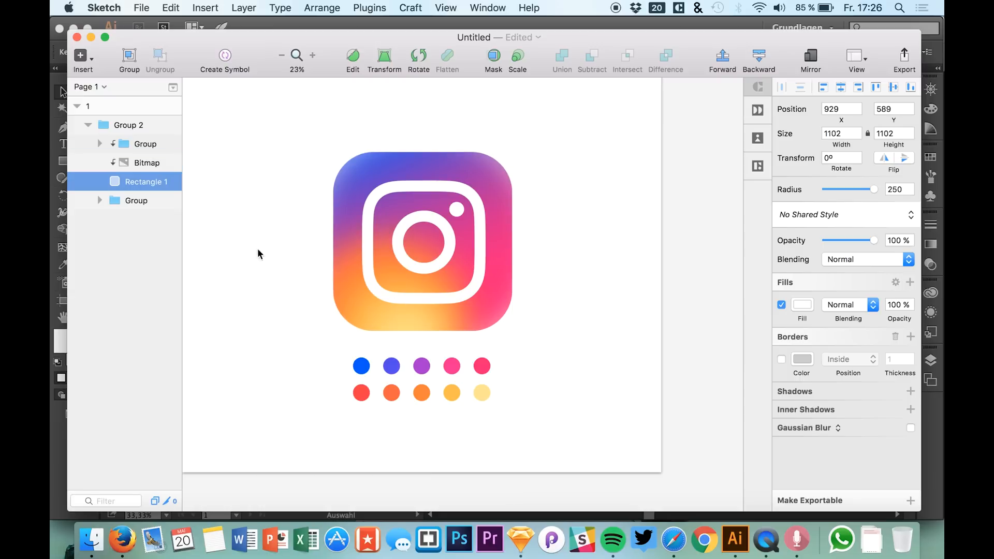
click(272, 252)
scroll(271, 232, left, 4)
scroll(272, 232, left, 4)
scroll(251, 290, up, 3)
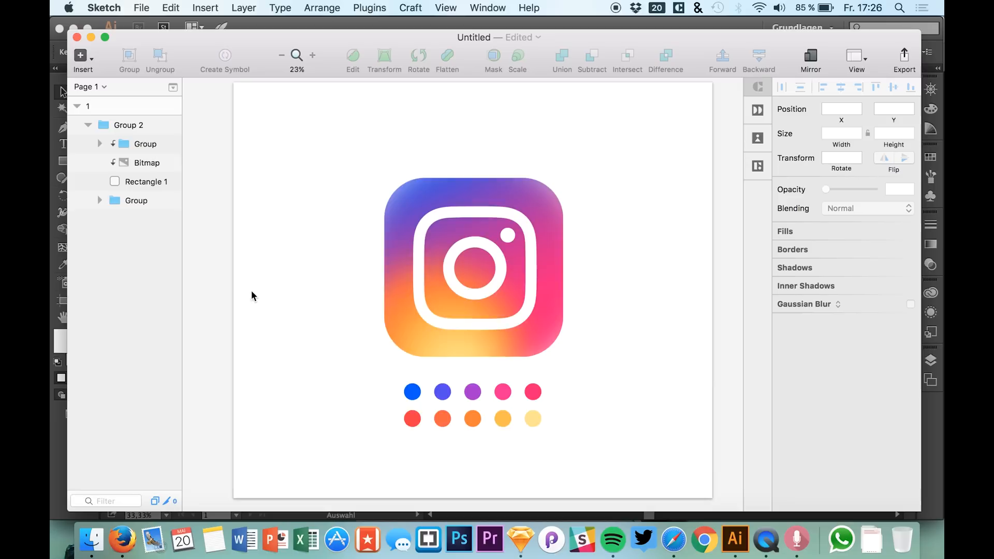
click(125, 125)
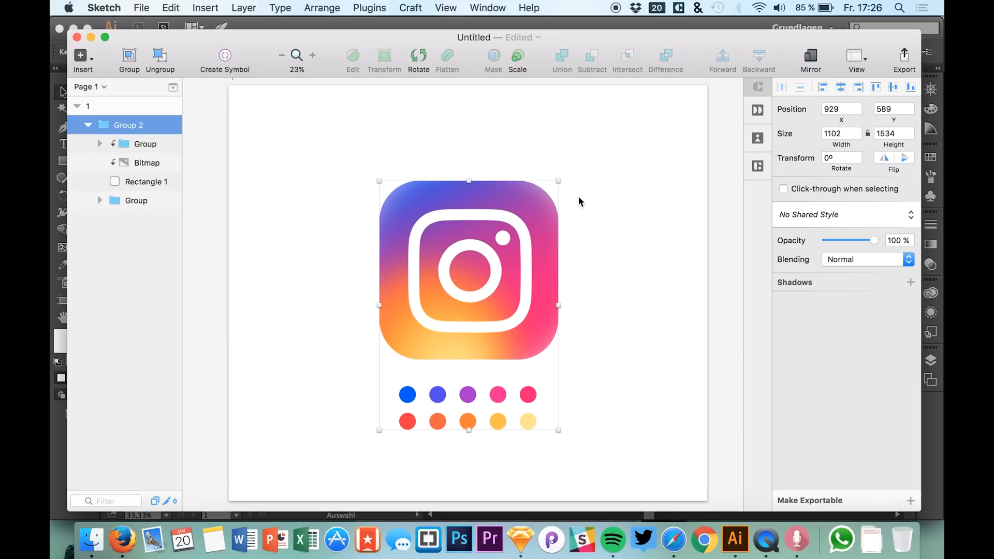
click(519, 156)
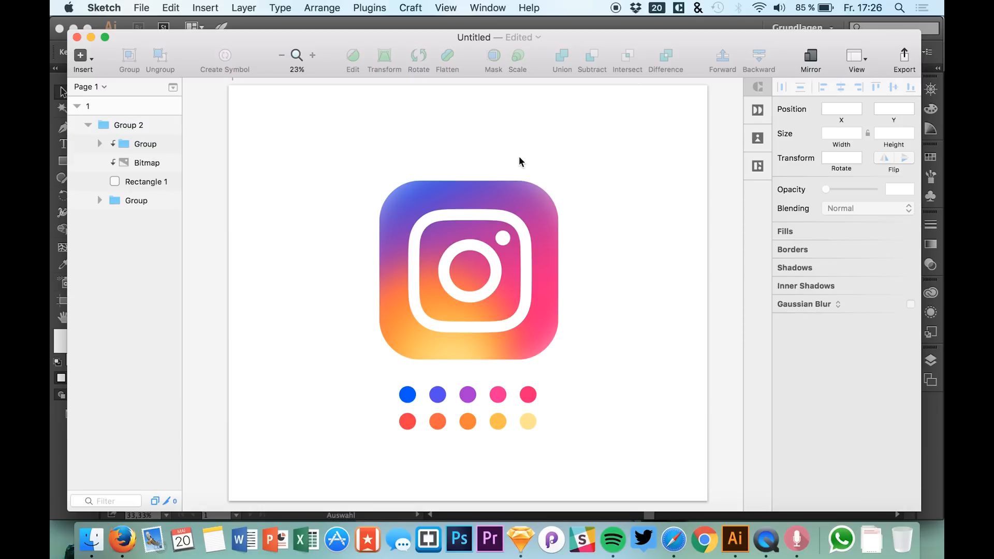